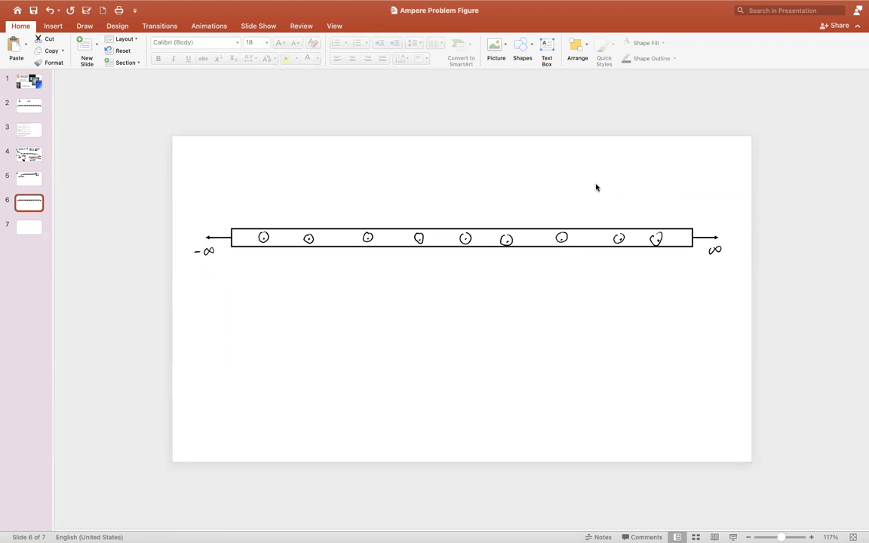
- Review slides 3–5 (Ampere's law procedure, symmetry notes, wire sketch), then return to slide 6
click(28, 131)
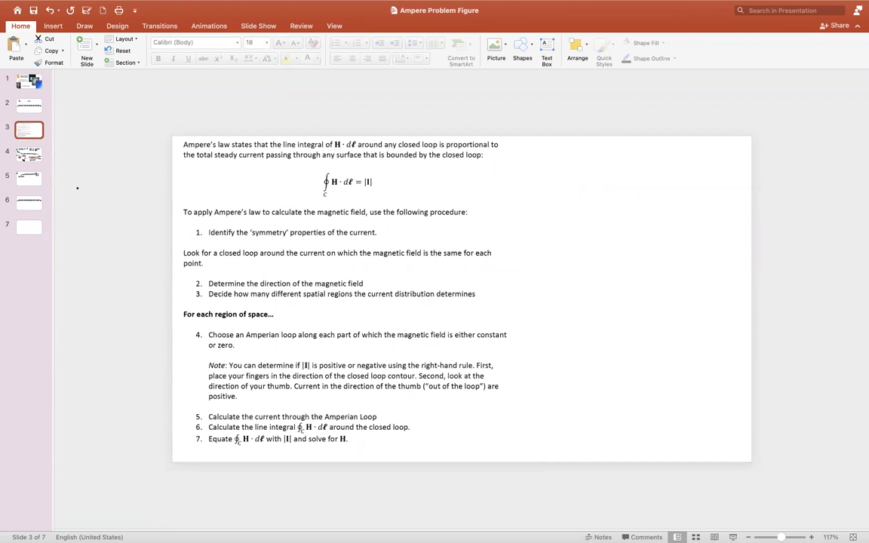
click(30, 150)
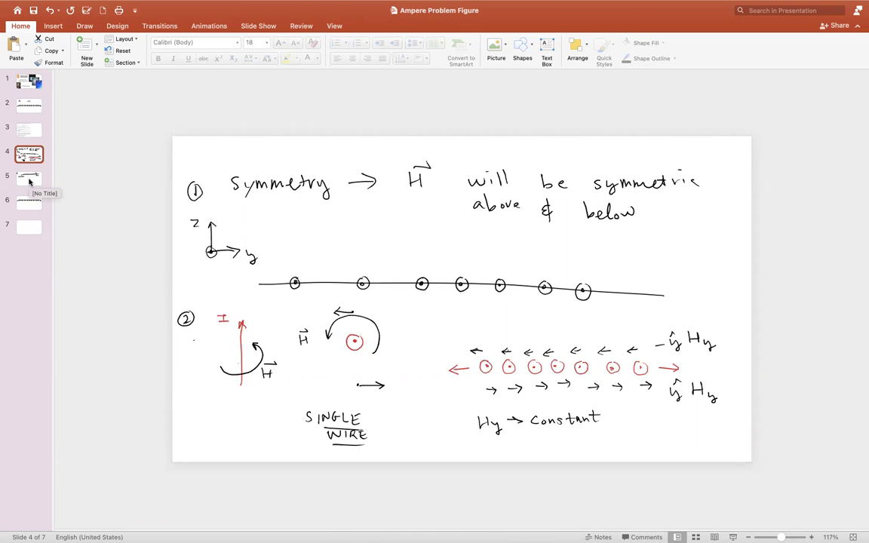
click(29, 178)
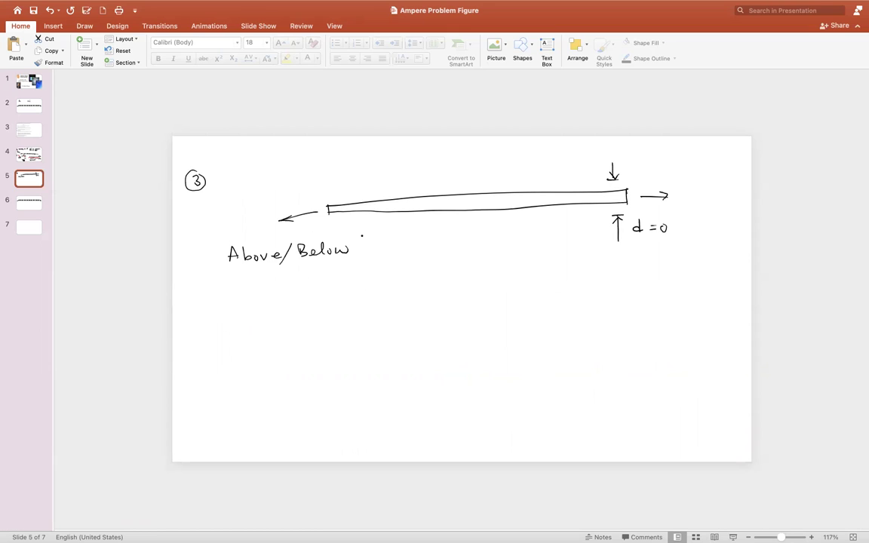
click(33, 210)
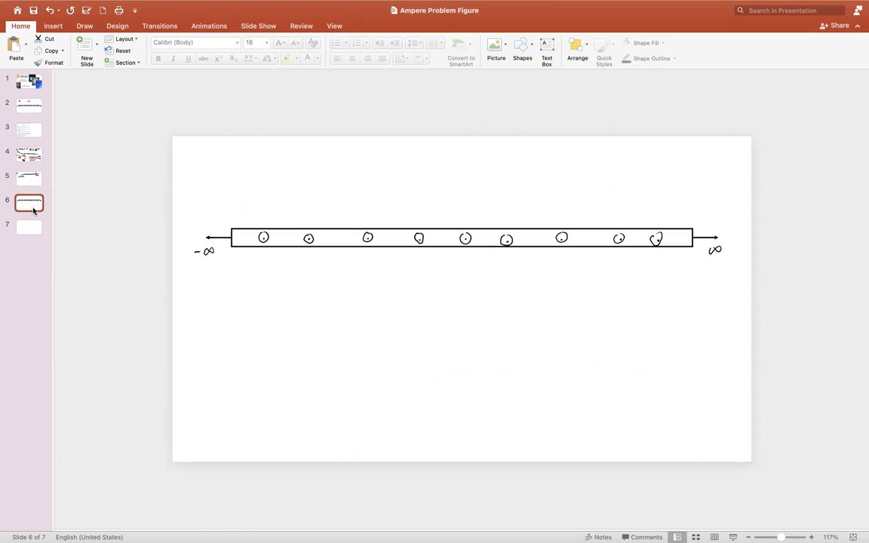
- Set the Draw tab's first pen colour to Light Green
click(84, 26)
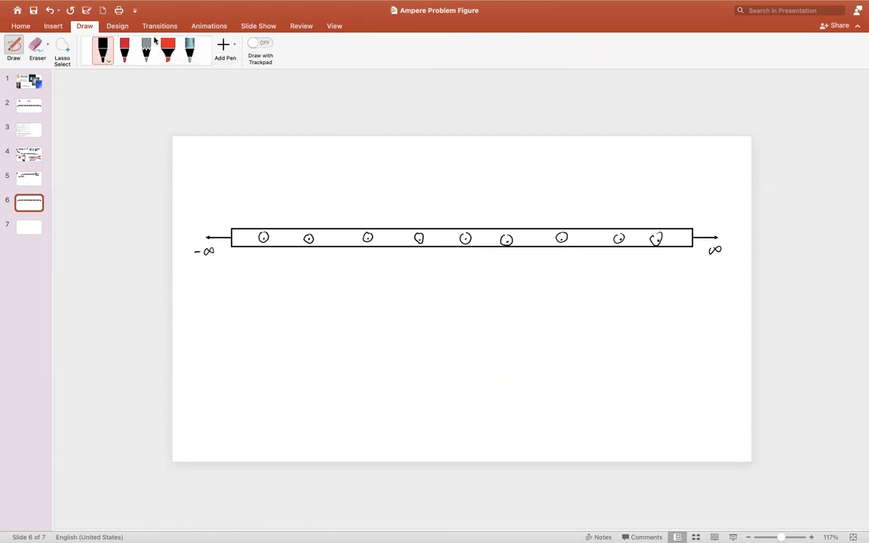
click(103, 51)
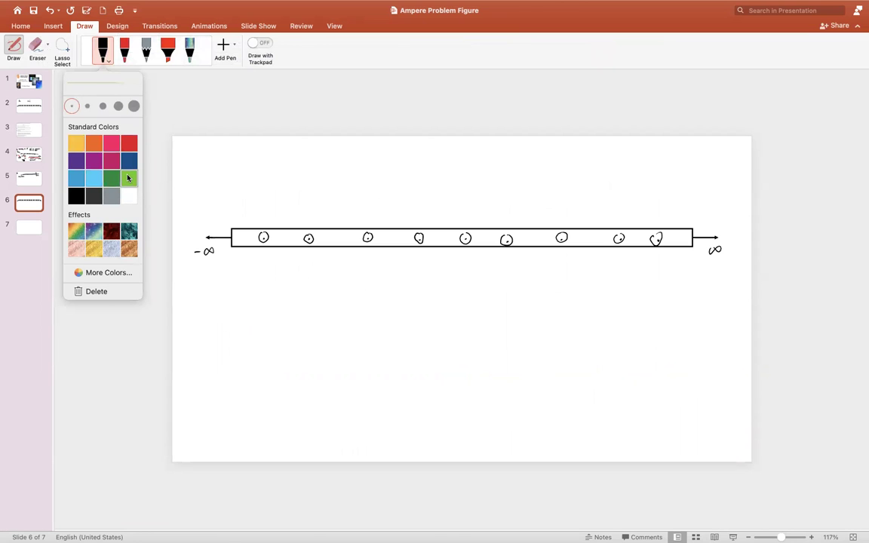
click(128, 178)
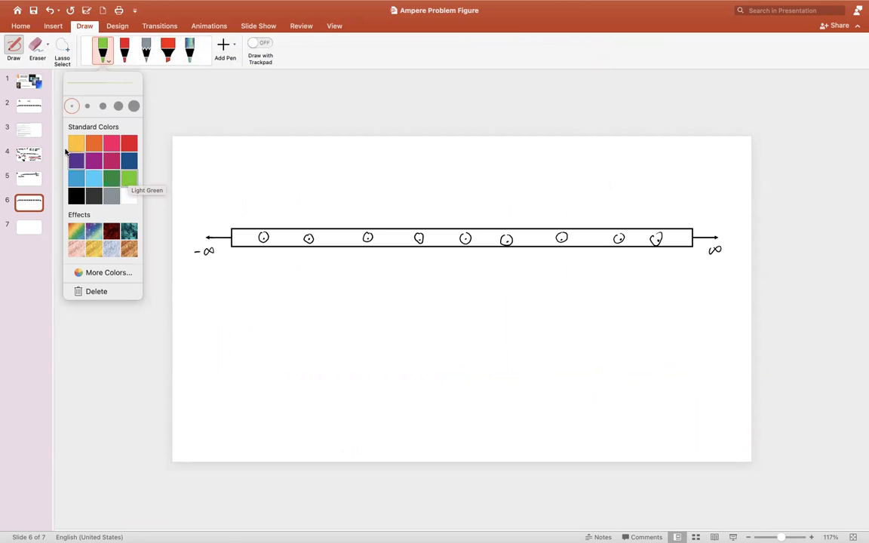
- Capture step 4's text from slide 3 and paste it above the current sheet on slide 6
click(42, 128)
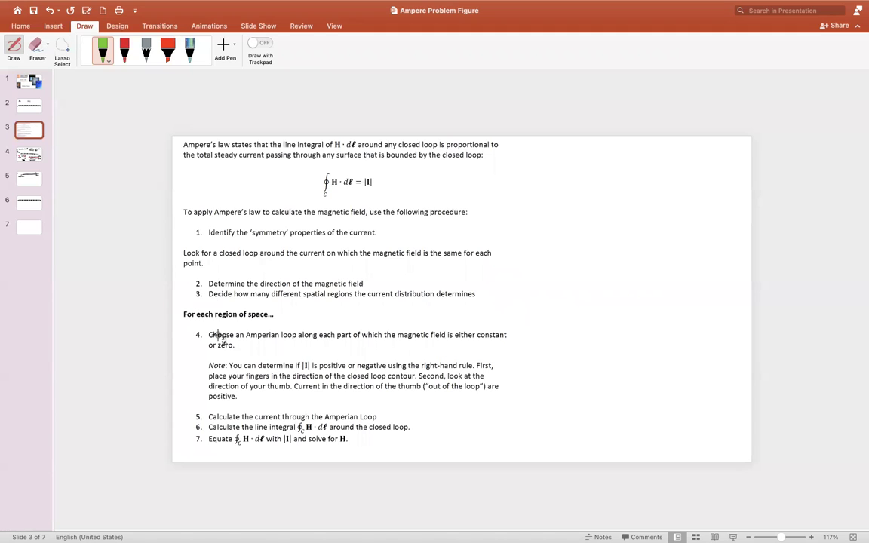
key(Escape)
click(29, 200)
key(super+v)
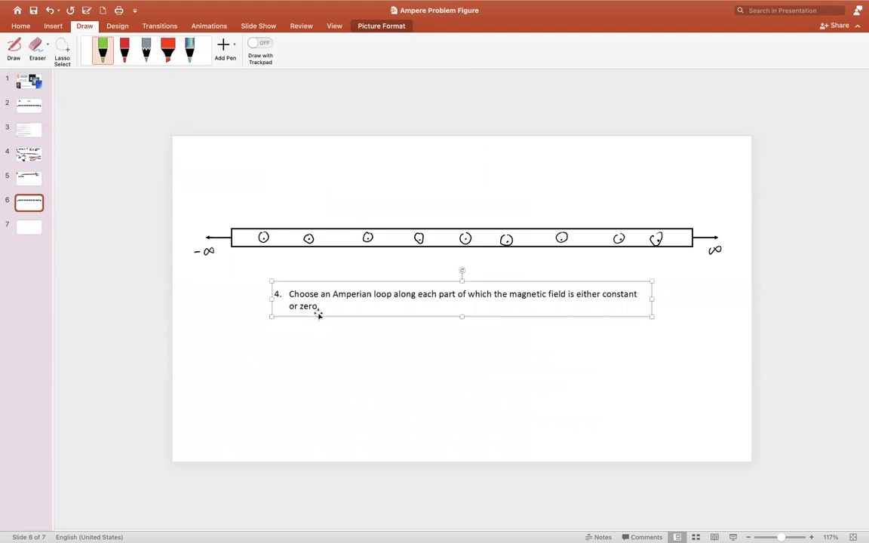
drag(318, 311, 235, 178)
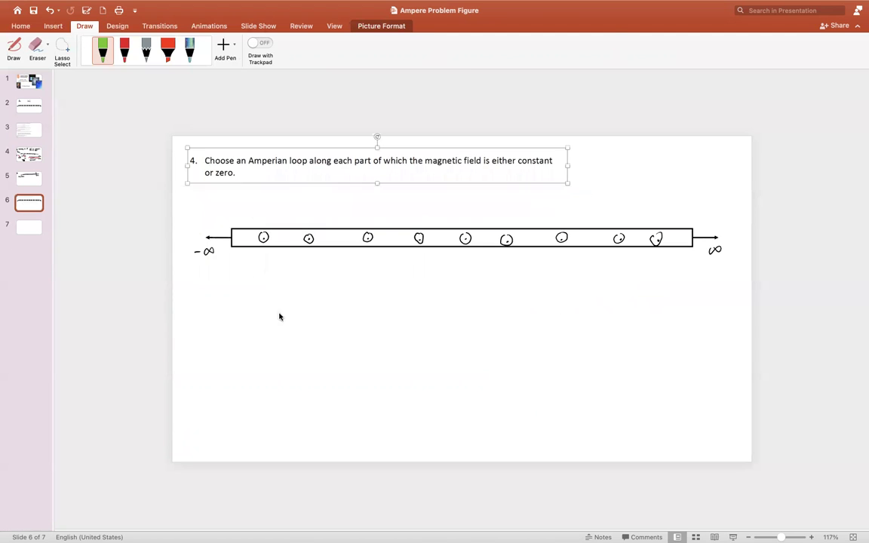
click(300, 371)
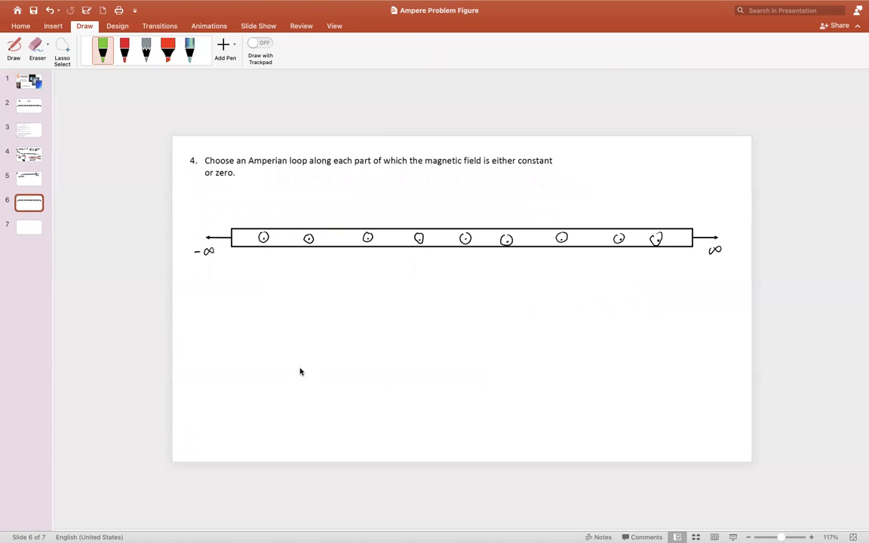
key(ctrl+super+z)
- Switch the pen to red, underline 'constant' and mark it with a circled 1
click(102, 54)
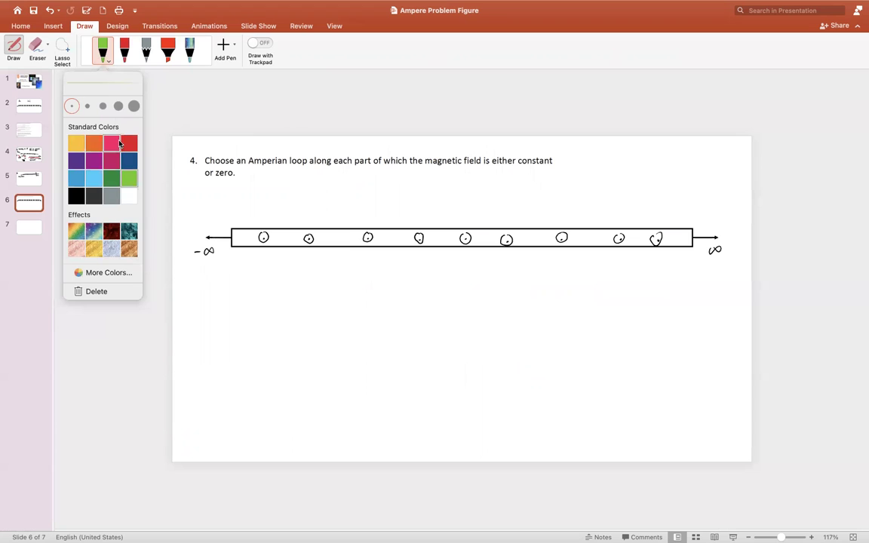
click(129, 143)
drag(522, 170, 555, 171)
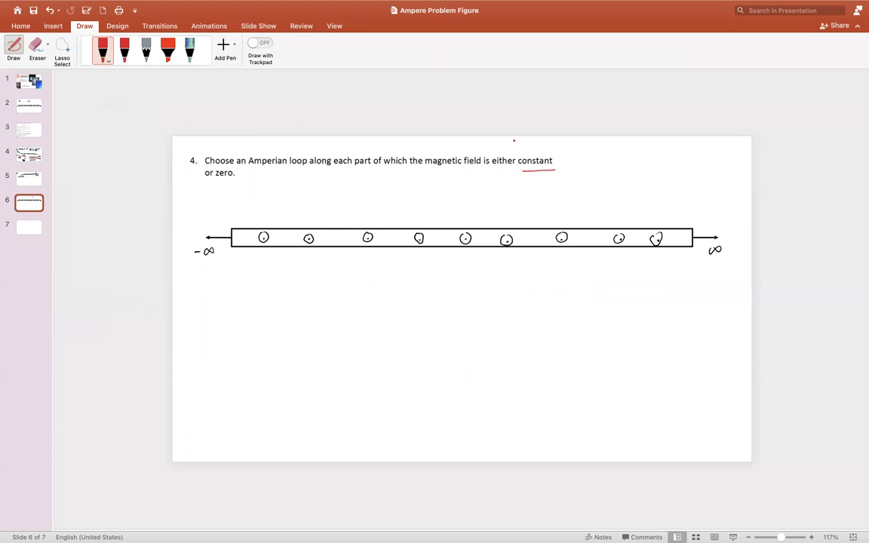
drag(520, 148, 521, 145)
- Switch the pen to purple and underline 'zero' with a circled 2
click(103, 50)
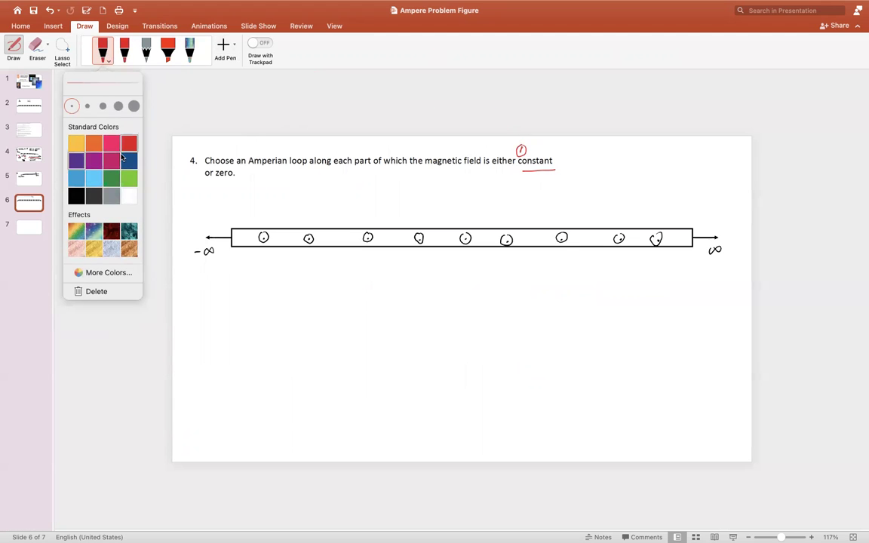
click(74, 166)
mouse_move(215, 179)
mouse_down()
mouse_move(230, 179)
mouse_move(213, 196)
mouse_move(209, 188)
mouse_up()
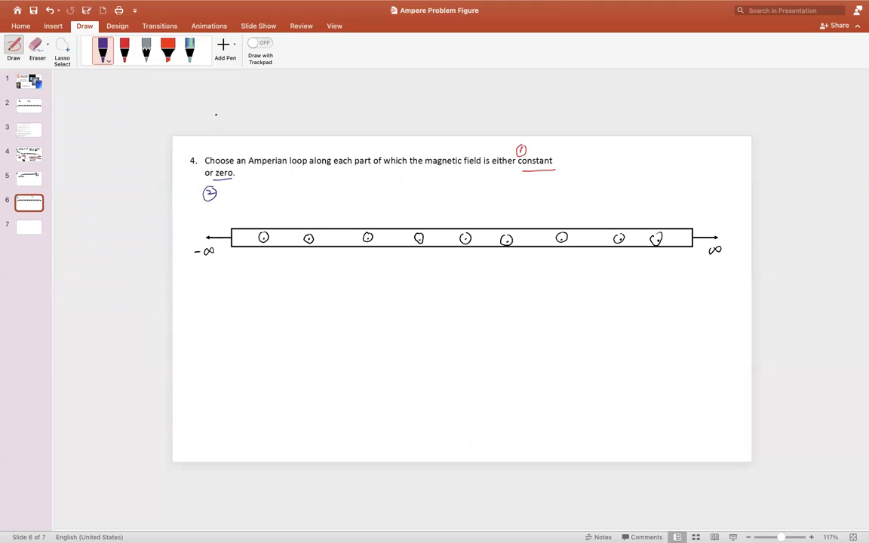
- Switch the pen back to light green
click(103, 50)
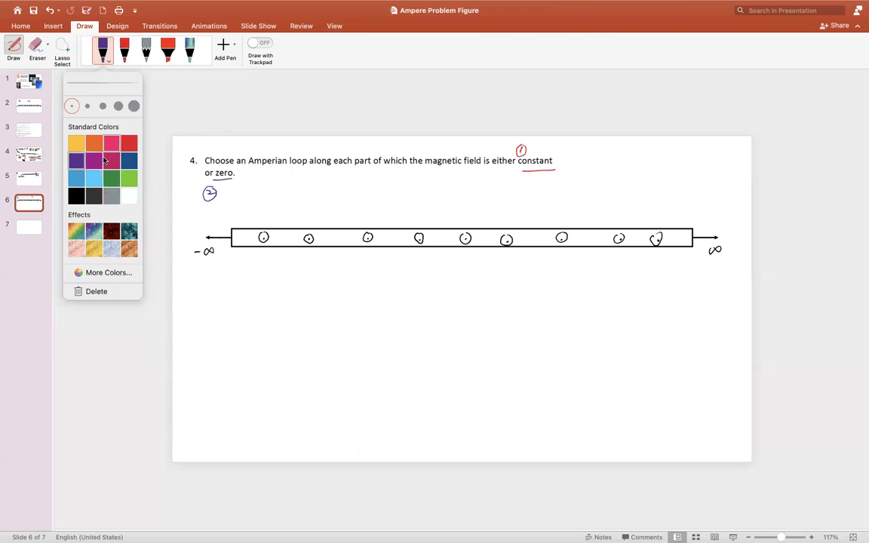
click(128, 178)
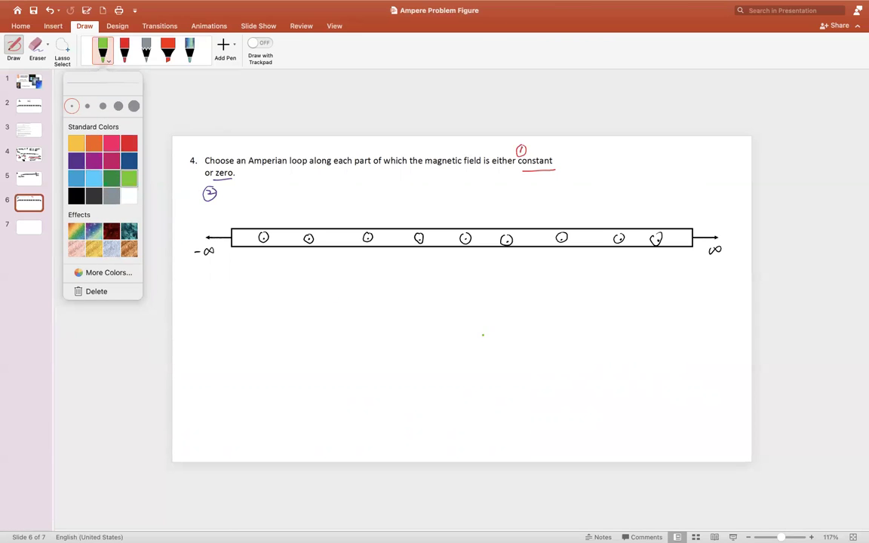
click(340, 202)
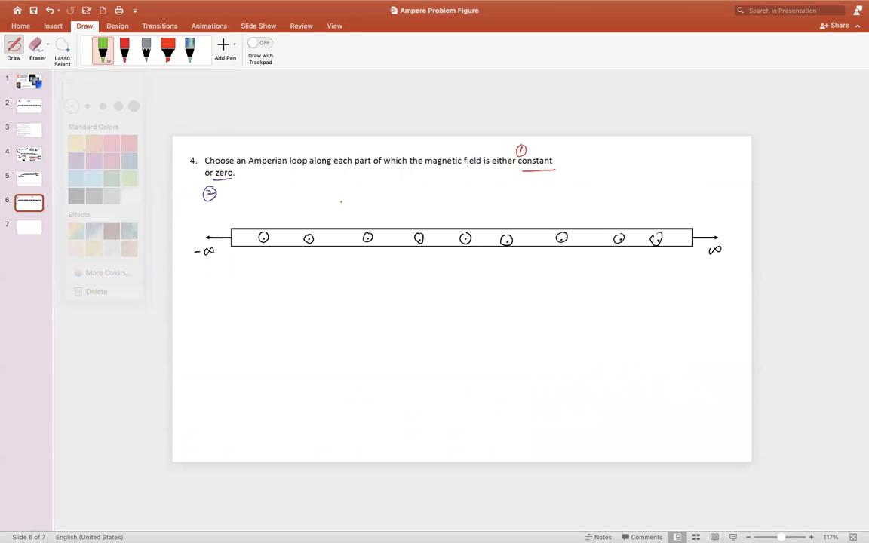
- Draw a dashed light-green rectangular loop straddling the current sheet
drag(342, 201, 344, 221)
drag(344, 226, 345, 240)
drag(344, 255, 345, 264)
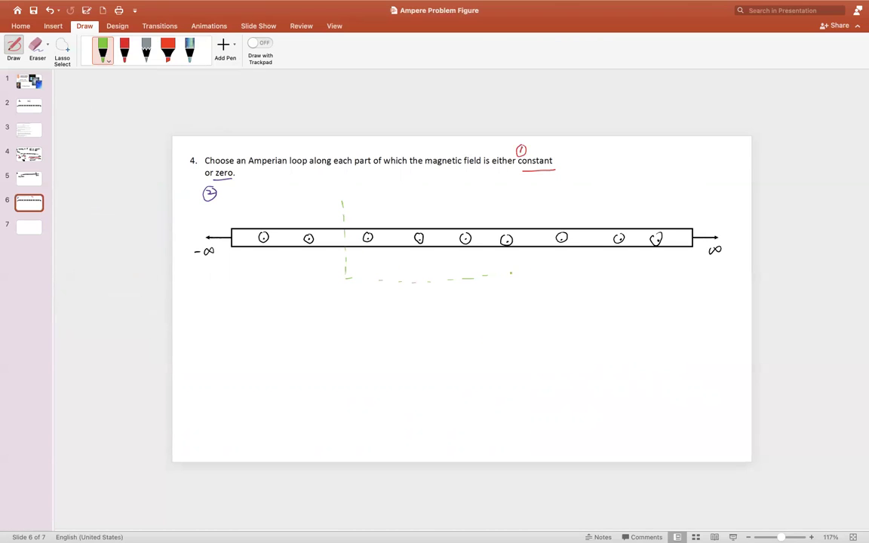
drag(408, 201, 417, 201)
drag(444, 202, 450, 202)
- Switch the pen to black and write H at the upper right of the slide
click(107, 61)
click(77, 196)
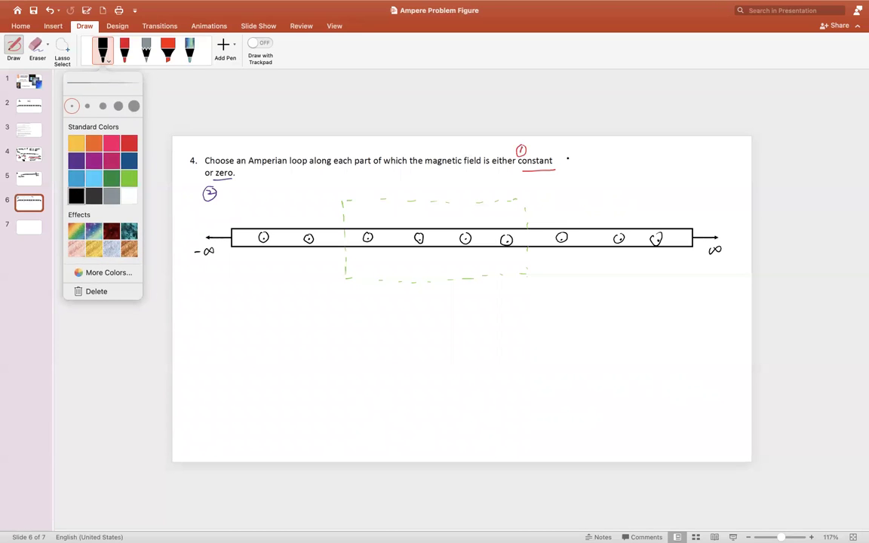
click(605, 184)
mouse_move(596, 173)
mouse_down()
mouse_move(595, 186)
mouse_move(605, 179)
mouse_up()
mouse_move(605, 173)
mouse_down()
mouse_move(604, 187)
mouse_move(608, 165)
mouse_move(651, 184)
mouse_move(656, 163)
mouse_up()
- Complete the top-right equation as ∮H·dl = |I| in black ink
click(620, 180)
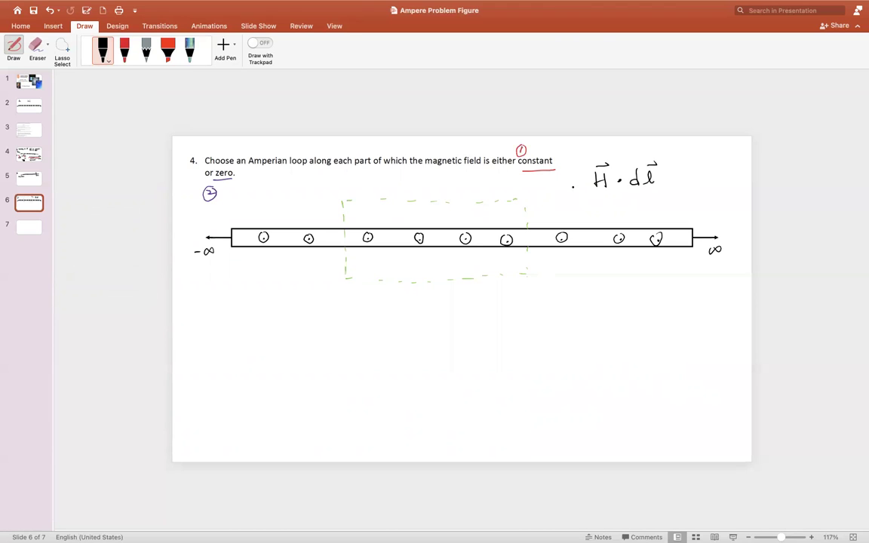
mouse_move(581, 163)
mouse_down()
mouse_move(573, 185)
mouse_move(577, 171)
mouse_up()
click(667, 194)
drag(666, 175, 703, 172)
drag(698, 173, 698, 184)
mouse_move(692, 185)
mouse_down()
mouse_move(704, 184)
mouse_move(705, 166)
mouse_move(685, 190)
mouse_move(711, 188)
mouse_up()
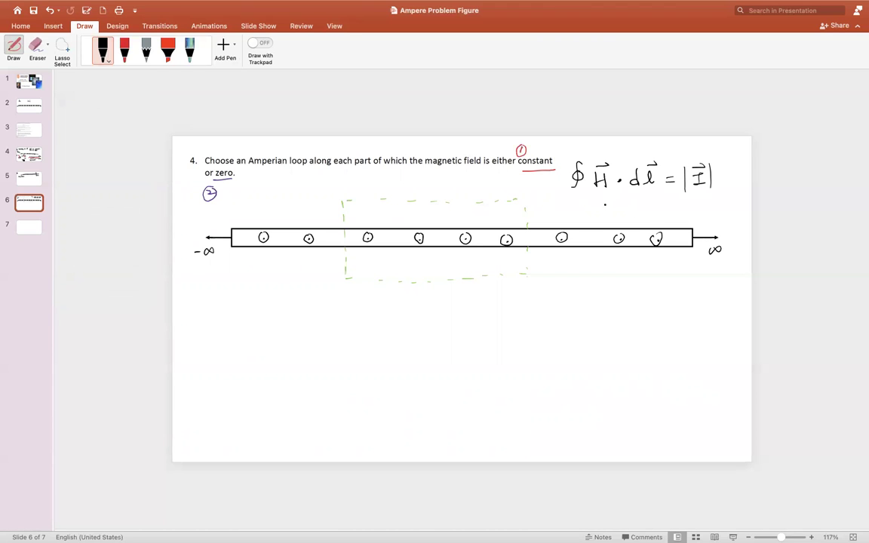
- Write H = ±ŷHy beneath the main equation
drag(594, 205, 595, 215)
drag(595, 210, 606, 211)
mouse_move(606, 205)
mouse_down()
mouse_move(607, 214)
mouse_move(612, 201)
mouse_up()
drag(608, 198, 612, 201)
drag(638, 204, 646, 204)
mouse_move(642, 204)
mouse_down()
mouse_move(642, 214)
mouse_move(660, 209)
mouse_move(658, 215)
mouse_move(664, 198)
mouse_move(676, 210)
mouse_up()
drag(683, 201, 683, 211)
drag(676, 205, 690, 218)
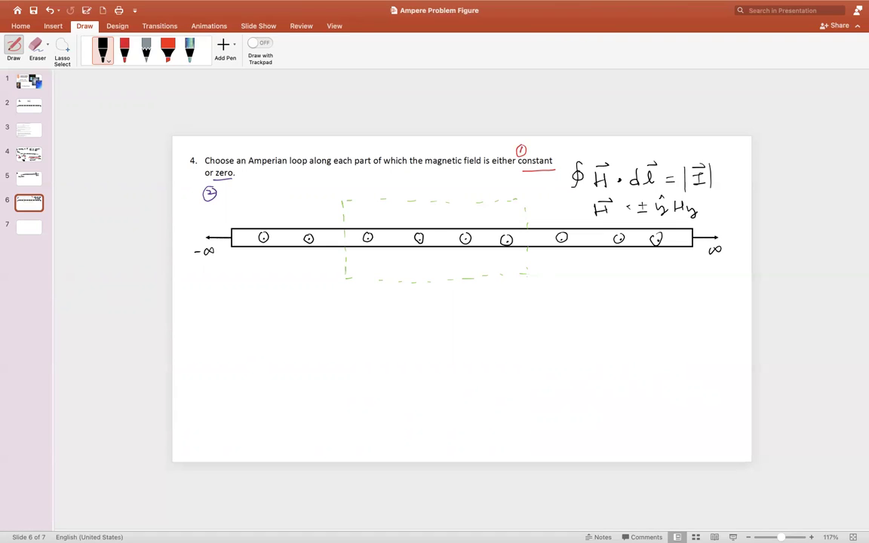
click(622, 188)
click(103, 53)
- In red, trace the loop's top edge, label it dl = ŷdy, and mark the equation's dl
click(129, 143)
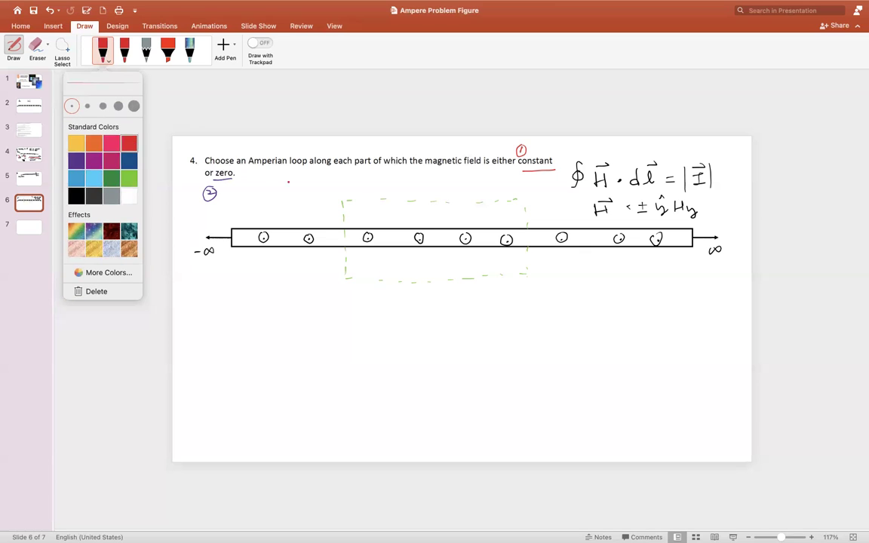
click(336, 200)
click(522, 198)
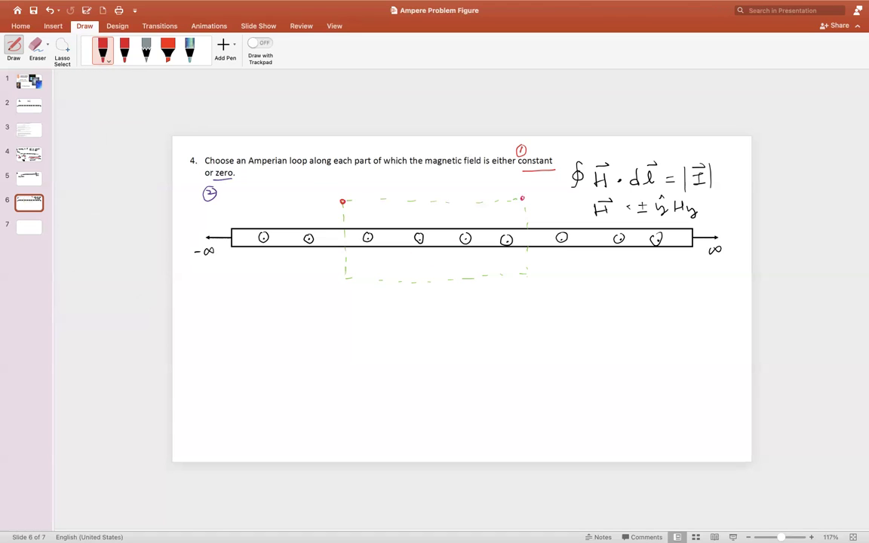
drag(347, 198, 520, 197)
mouse_move(416, 185)
mouse_down()
mouse_move(410, 190)
mouse_move(442, 183)
mouse_up()
mouse_move(434, 187)
mouse_down()
mouse_move(456, 193)
mouse_move(458, 178)
mouse_move(468, 189)
mouse_up()
drag(476, 179, 482, 190)
drag(487, 183, 480, 198)
click(488, 188)
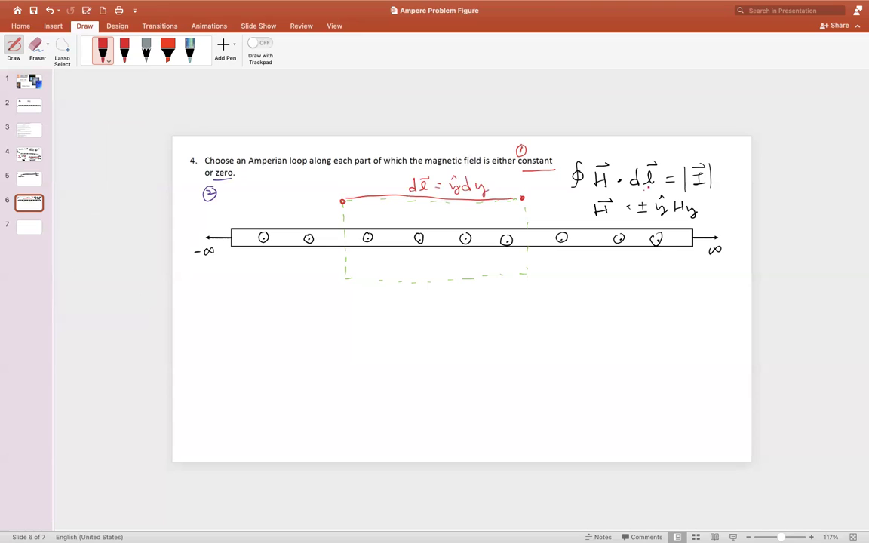
drag(645, 188, 652, 189)
- Trace the loop's bottom edge in red and label it dl = ŷdy
click(344, 280)
click(527, 274)
drag(356, 285, 518, 280)
mouse_move(414, 301)
mouse_down()
mouse_move(414, 310)
mouse_move(429, 309)
mouse_move(430, 298)
mouse_move(455, 306)
mouse_up()
mouse_move(457, 300)
mouse_down()
mouse_move(462, 317)
mouse_move(465, 292)
mouse_move(492, 317)
mouse_up()
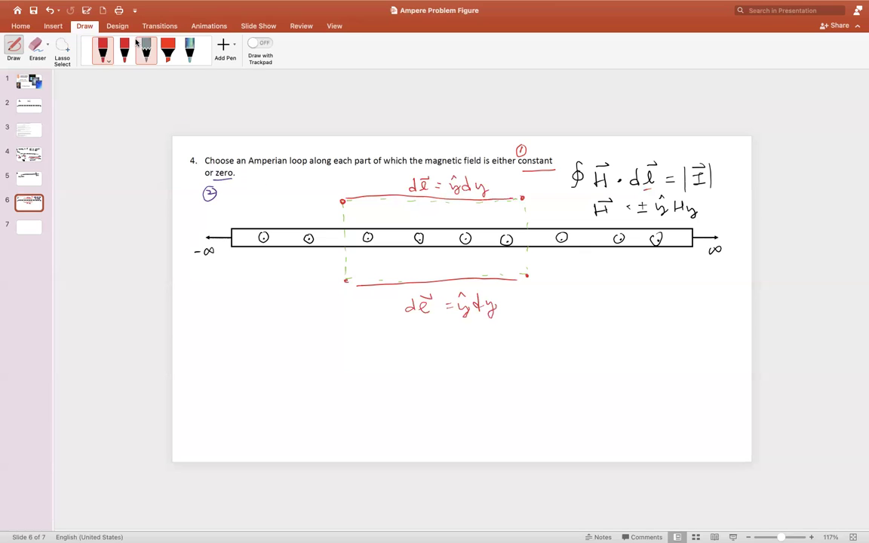
click(106, 53)
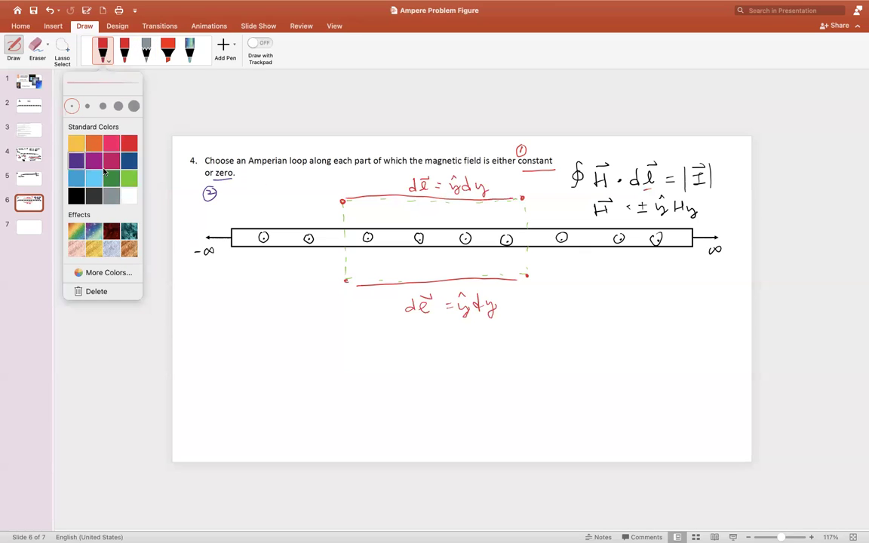
- Switch to purple and trace the loop's right and left sides
click(76, 160)
drag(528, 200, 530, 270)
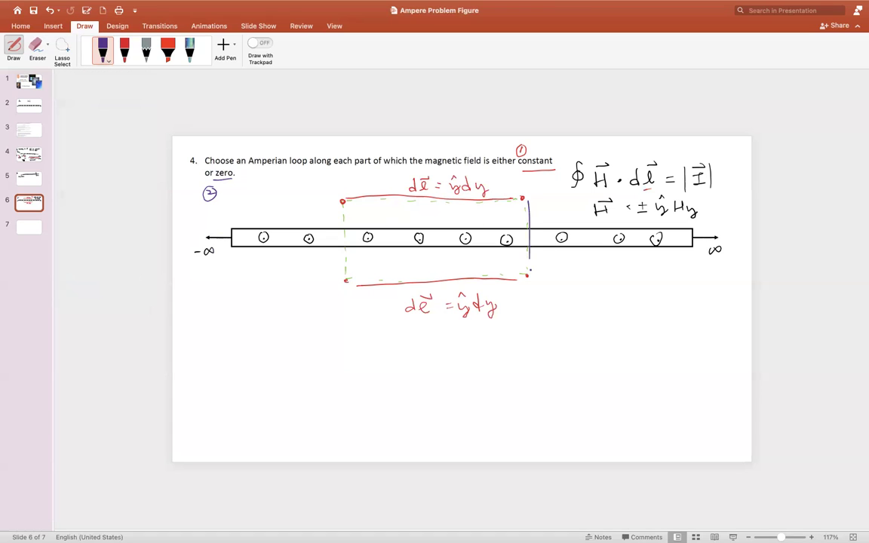
drag(338, 206, 342, 281)
- Label both vertical sides dl = ẑdz, then switch the ink back to red
mouse_move(556, 265)
mouse_down()
mouse_move(560, 278)
mouse_move(577, 261)
mouse_move(595, 269)
mouse_up()
mouse_move(586, 274)
mouse_down()
mouse_move(609, 278)
mouse_move(610, 267)
mouse_move(623, 281)
mouse_move(640, 280)
mouse_up()
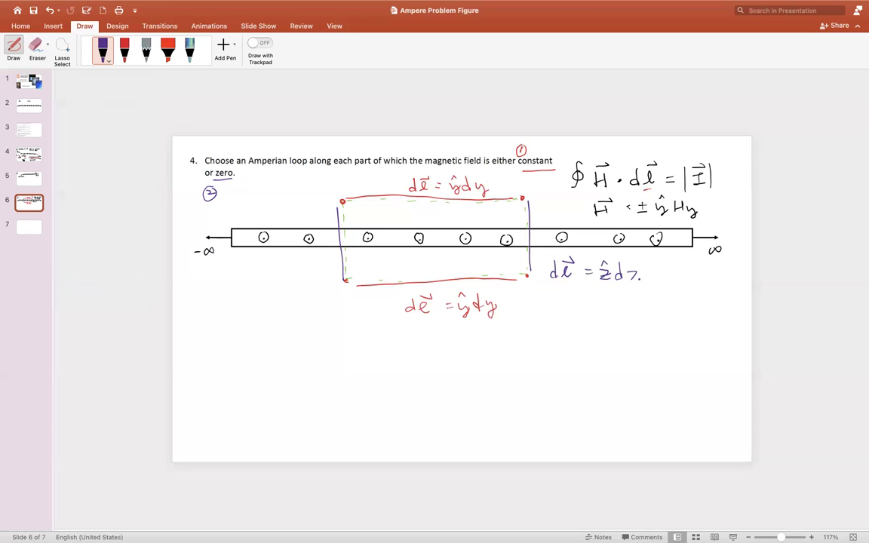
drag(291, 261, 289, 279)
mouse_move(296, 261)
mouse_down()
mouse_move(300, 280)
mouse_move(302, 260)
mouse_move(325, 278)
mouse_up()
drag(330, 261, 338, 279)
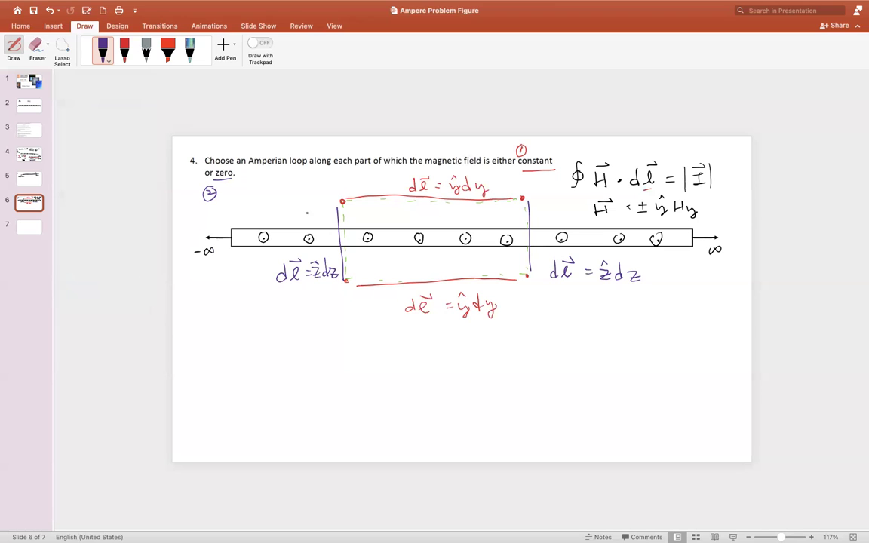
click(106, 53)
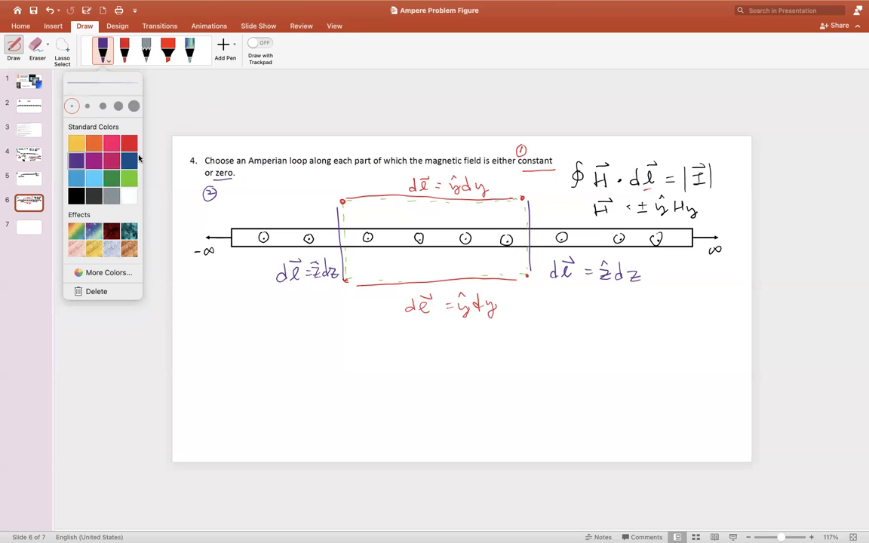
click(128, 145)
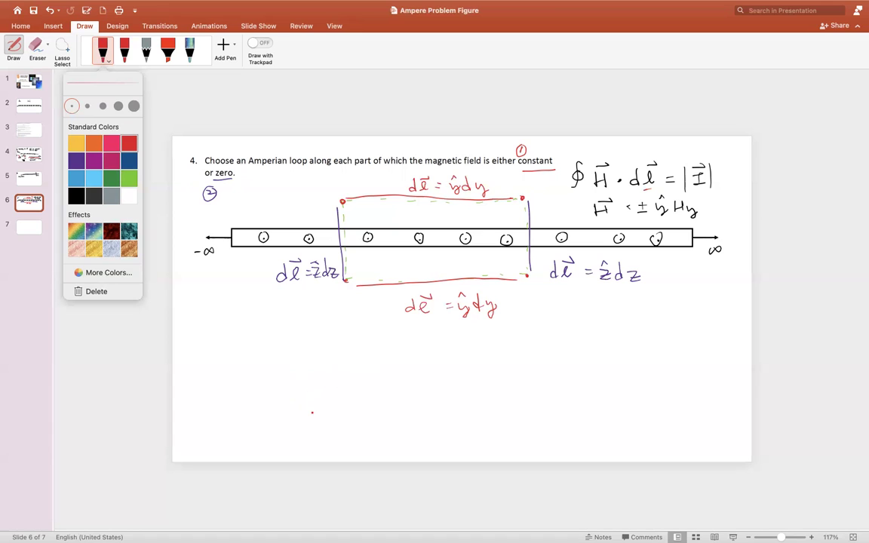
- Below the diagram, write a red circled 1 and (ŷHy)·, undoing stray strokes
mouse_move(209, 348)
mouse_down()
mouse_move(209, 361)
mouse_move(207, 346)
mouse_move(258, 360)
mouse_up()
drag(259, 355, 278, 359)
key(super+z)
key(super+z)
key(super+z)
mouse_move(283, 348)
mouse_down()
mouse_move(276, 367)
mouse_move(279, 344)
mouse_move(292, 351)
mouse_move(303, 343)
mouse_up()
click(289, 339)
drag(303, 336, 302, 368)
key(super+z)
click(325, 351)
drag(264, 338, 264, 364)
drag(326, 336, 326, 362)
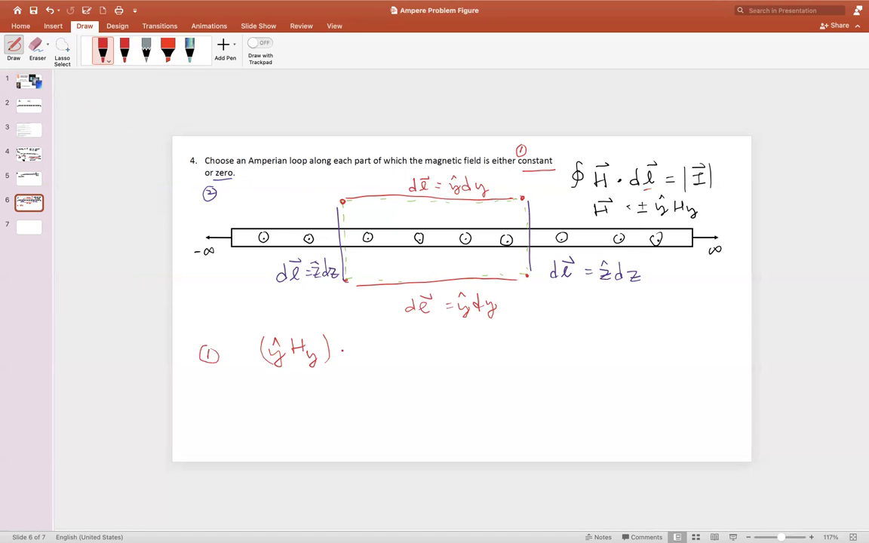
click(341, 352)
- Finish the line as (ŷdy) = Hy dy, underline Hy, and switch the ink to purple
drag(351, 338, 351, 366)
mouse_move(366, 351)
mouse_down()
mouse_move(371, 368)
mouse_move(375, 346)
mouse_move(407, 362)
mouse_move(417, 355)
mouse_move(415, 367)
mouse_move(465, 346)
mouse_move(489, 359)
mouse_up()
drag(489, 350, 510, 355)
mouse_move(518, 345)
mouse_down()
mouse_move(512, 366)
mouse_move(526, 352)
mouse_up()
mouse_move(534, 338)
mouse_down()
mouse_move(535, 353)
mouse_move(547, 355)
mouse_up()
drag(555, 344, 549, 368)
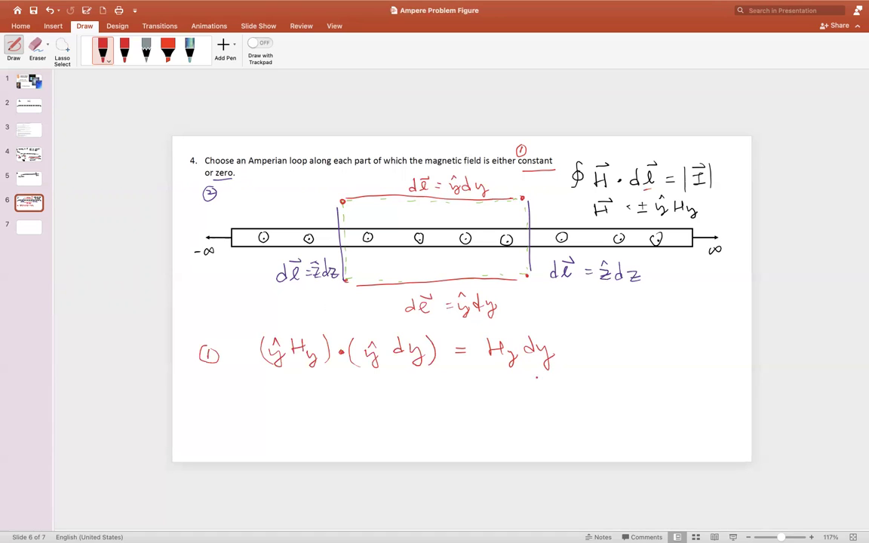
drag(484, 372, 513, 372)
click(104, 59)
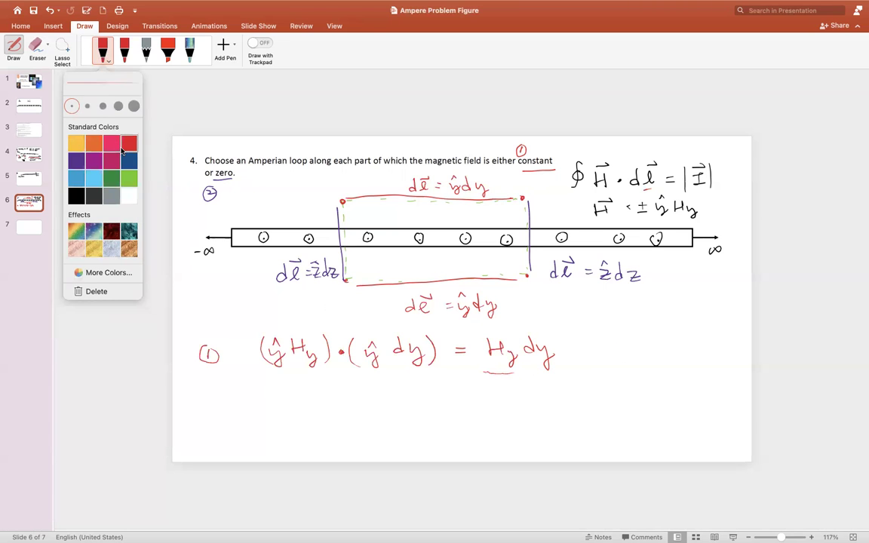
click(76, 162)
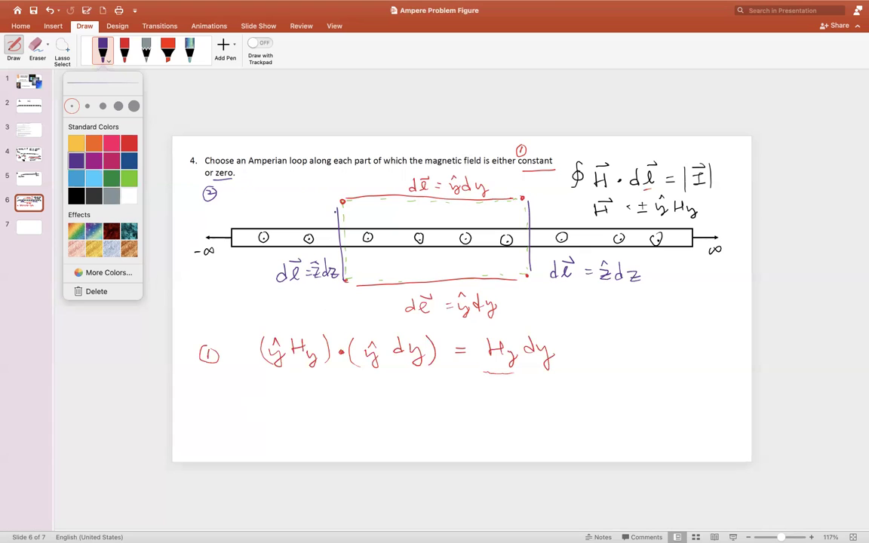
- Write a purple circled 2 and H = 0 → below step ①
click(258, 406)
drag(260, 395, 261, 410)
mouse_move(273, 394)
mouse_down()
mouse_move(273, 409)
mouse_move(272, 402)
mouse_up()
drag(260, 393, 299, 403)
click(284, 405)
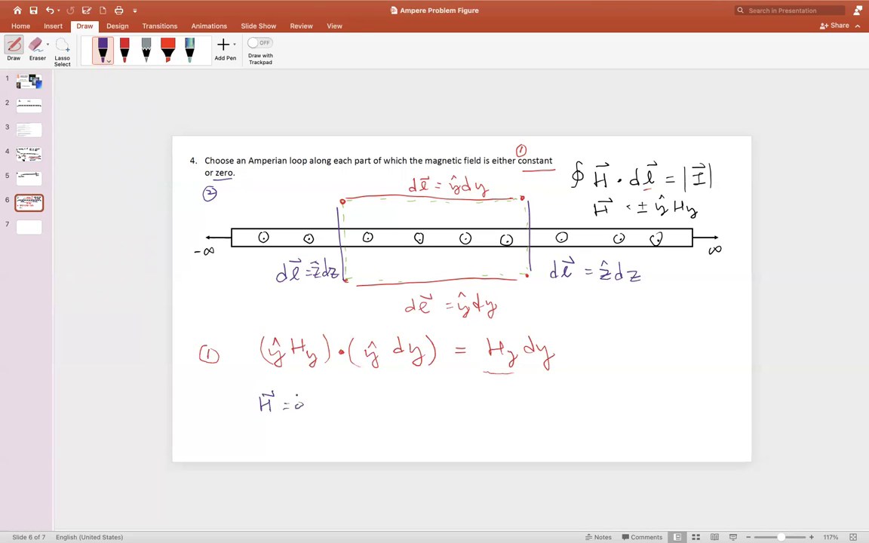
mouse_move(206, 404)
mouse_down()
mouse_move(217, 414)
mouse_move(218, 403)
mouse_up()
mouse_move(339, 404)
mouse_down()
mouse_move(359, 404)
mouse_move(352, 408)
mouse_up()
- Add (ŷHy)·(ẑdz) = 0 after the arrow and underline the left dl = ẑdz label
mouse_move(398, 400)
mouse_down()
mouse_move(406, 427)
mouse_move(408, 397)
mouse_move(424, 412)
mouse_up()
drag(424, 405, 445, 423)
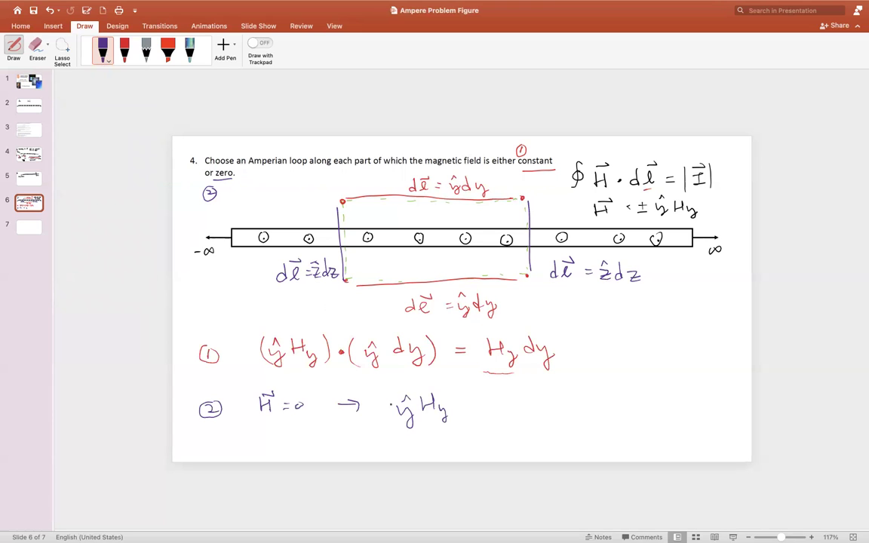
drag(388, 393, 386, 424)
drag(453, 395, 453, 423)
drag(277, 289, 328, 288)
mouse_move(489, 399)
mouse_down()
mouse_move(487, 424)
mouse_move(510, 413)
mouse_move(509, 398)
mouse_move(525, 395)
mouse_move(527, 413)
mouse_move(556, 424)
mouse_move(604, 404)
mouse_up()
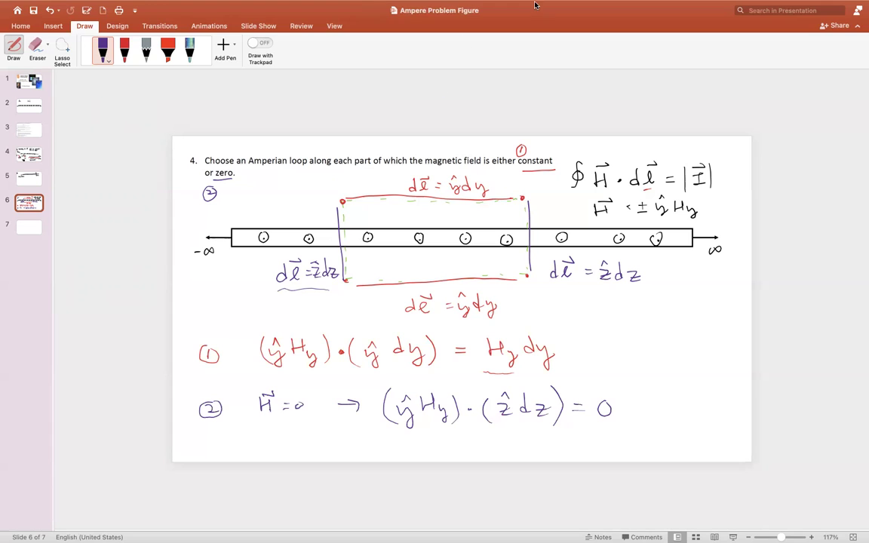
mouse_move(483, 3)
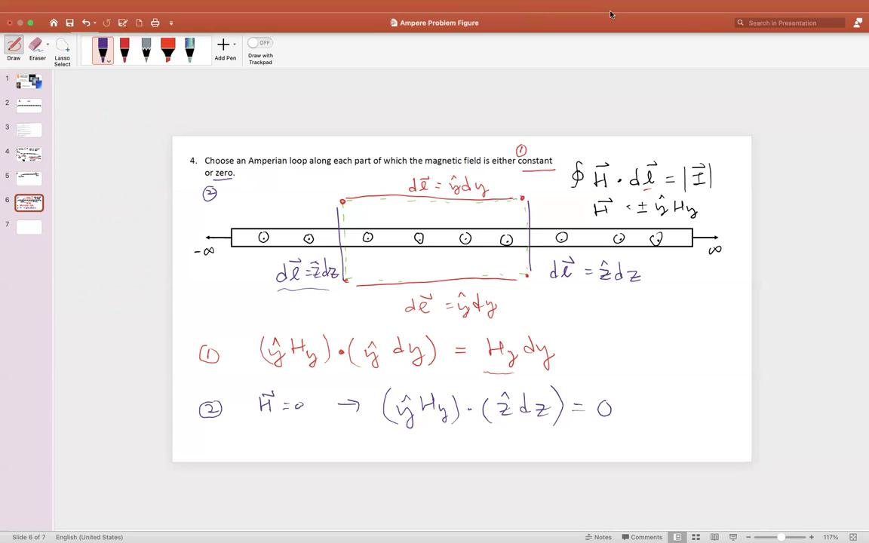